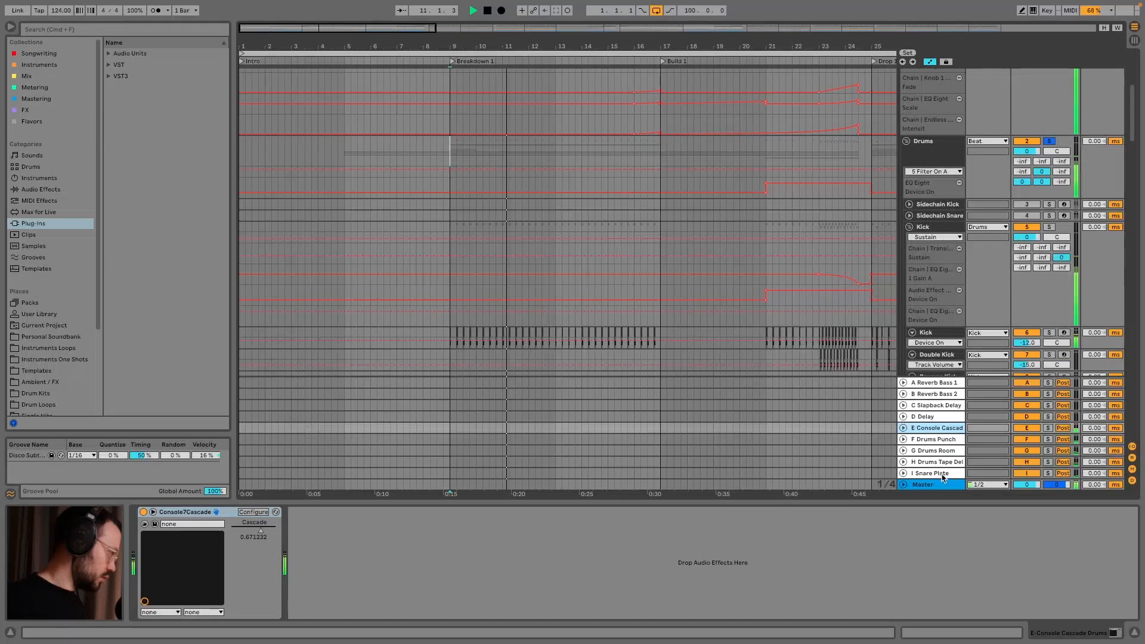
- Compare the playing drums with the five returns from E Console Cascade through I Snare Plate switched off and on together
left_click(934, 473, "shift")
left_click(1025, 428)
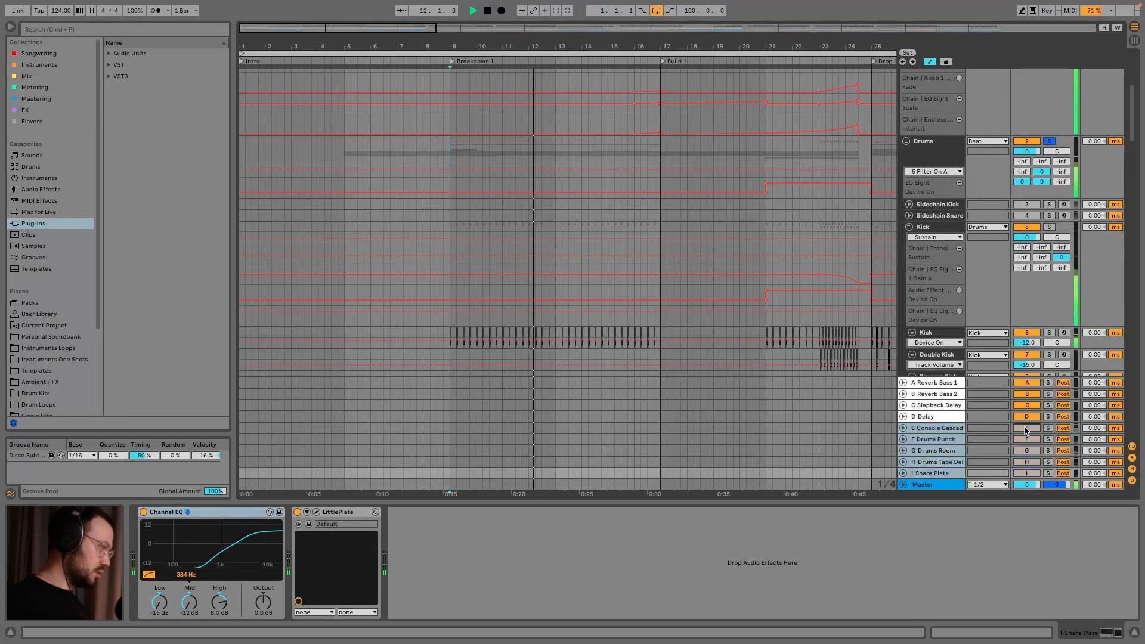
left_click(1025, 428)
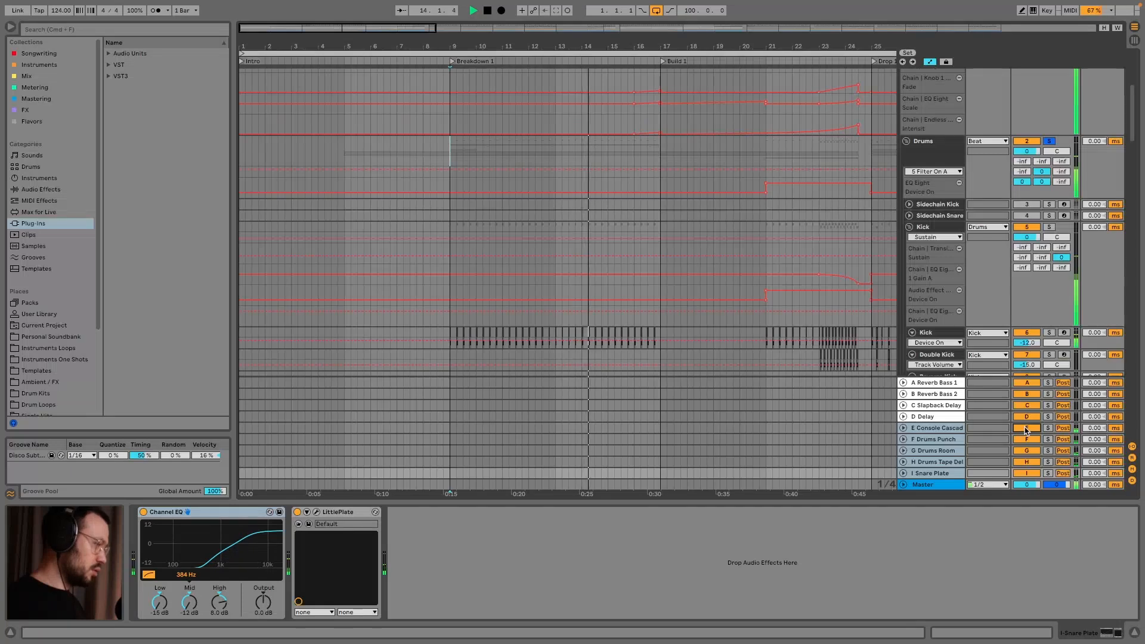
left_click(1025, 428)
left_click(1025, 428)
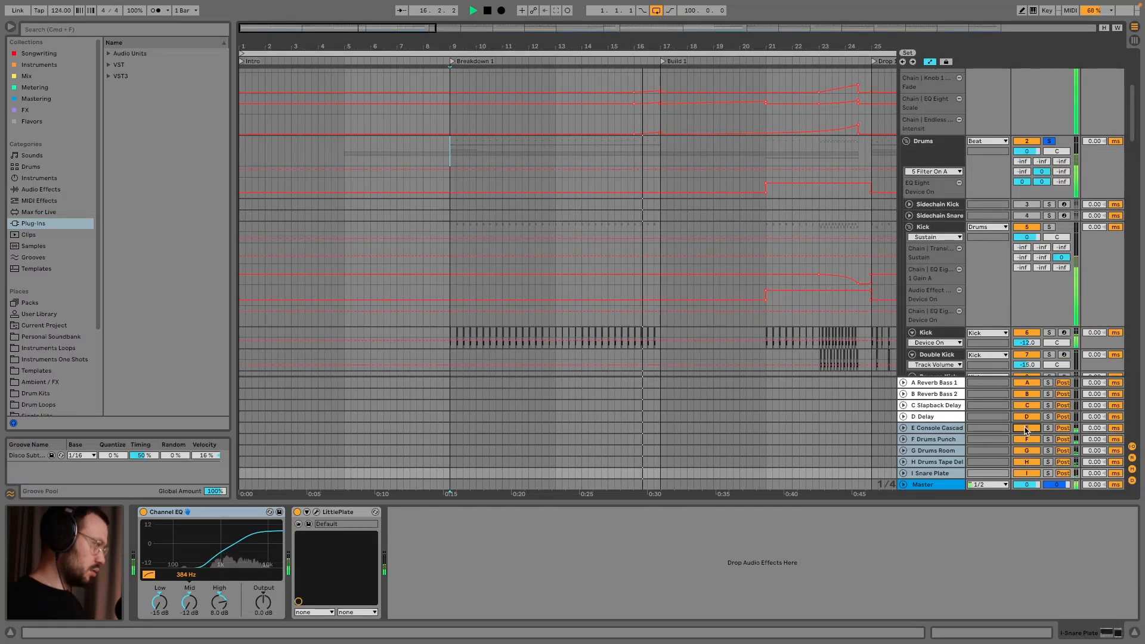
key("space")
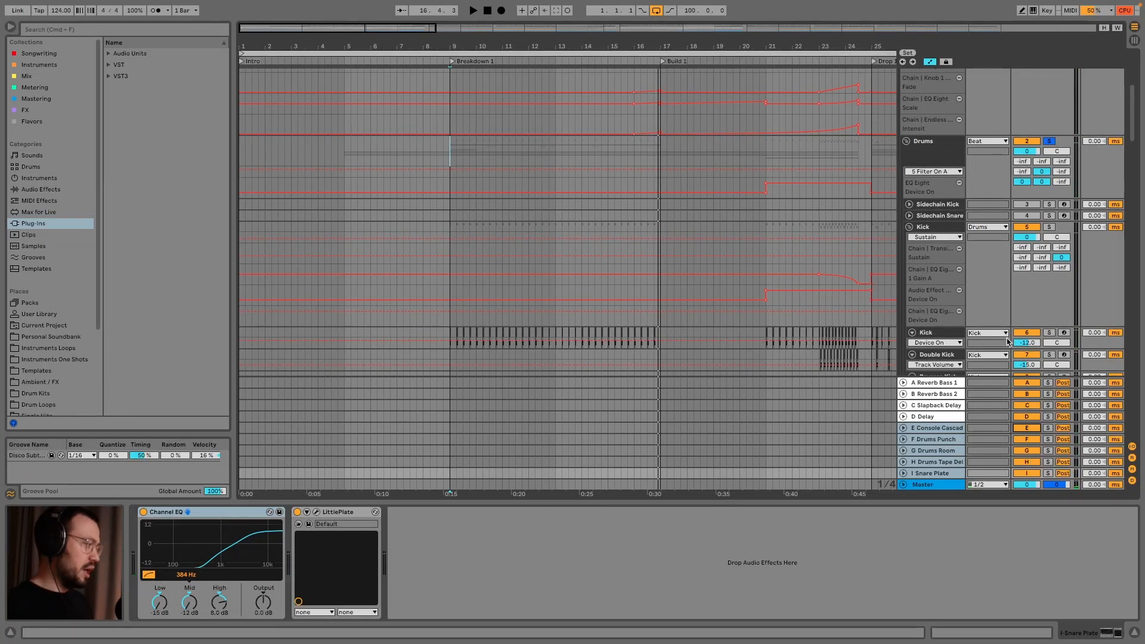
- Show the E Console Cascade return's device and play from Breakdown 1, muting that return to hear the drums without it
left_click(915, 442)
left_click(934, 429)
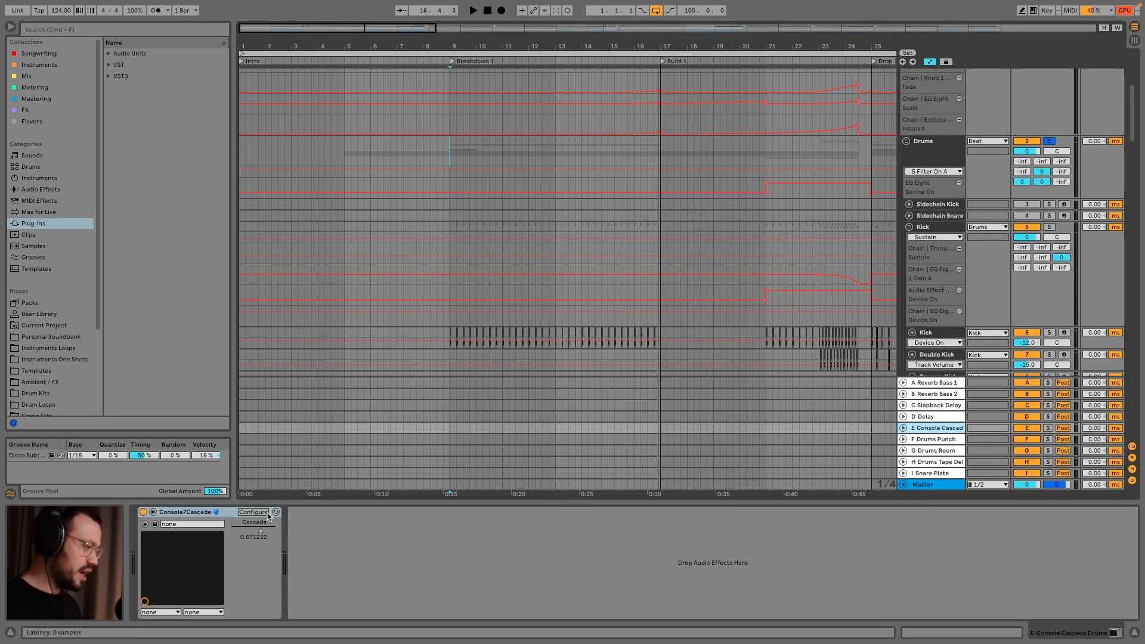
key("space")
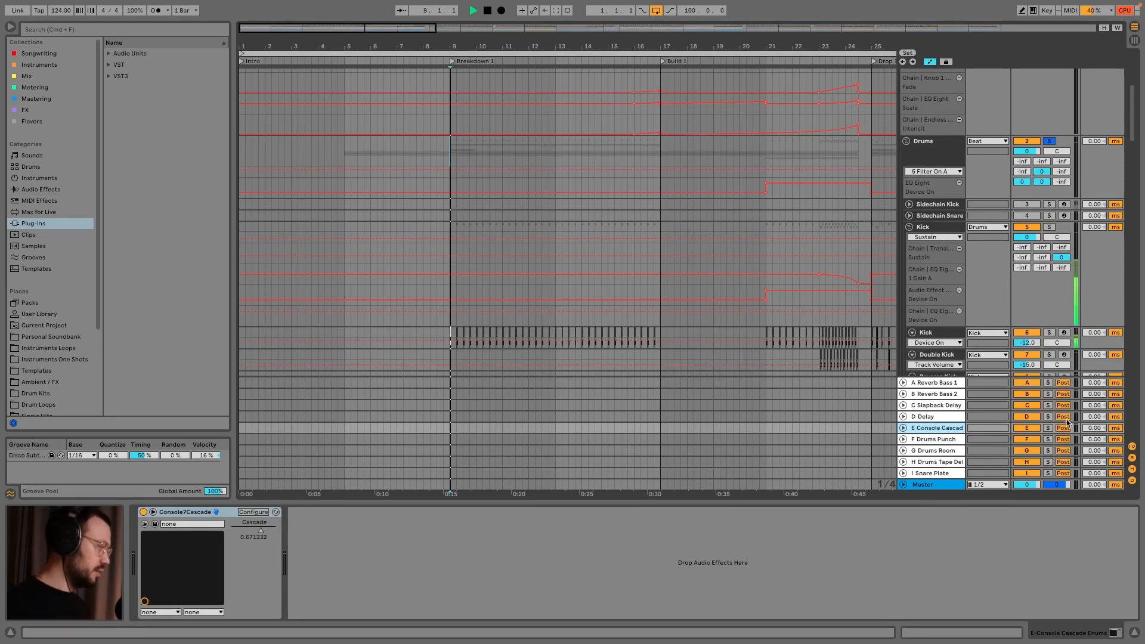
left_click(1023, 428)
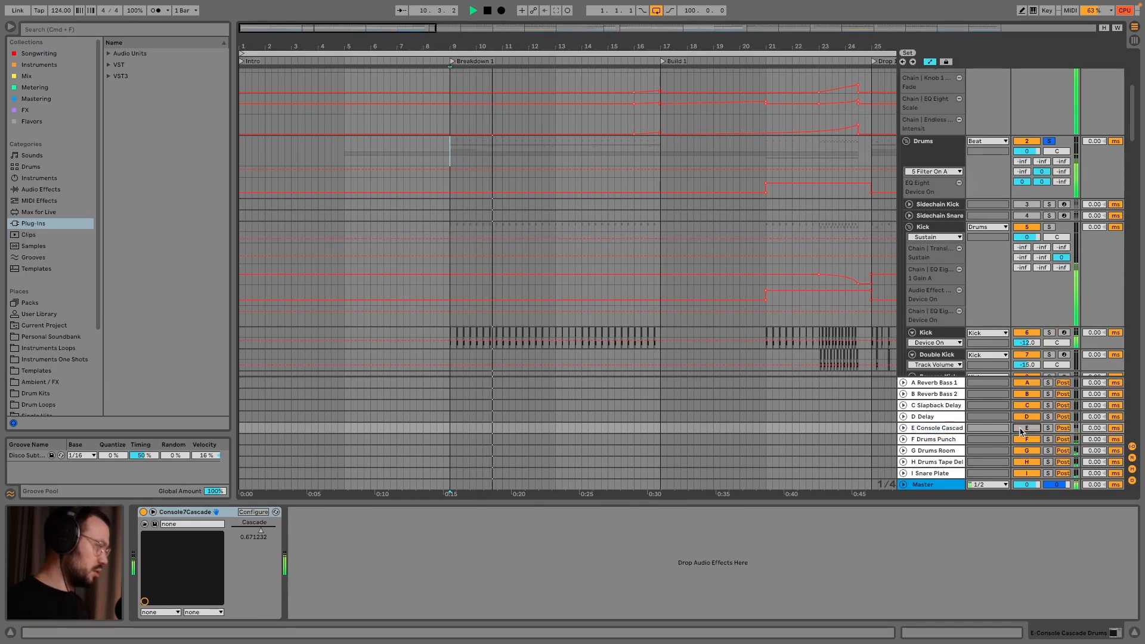
- Solo the E Console Cascade return, compare it with Console7Cascade bypassed and enabled during playback, and unfold its track
left_click(1047, 429)
key("space")
key("space")
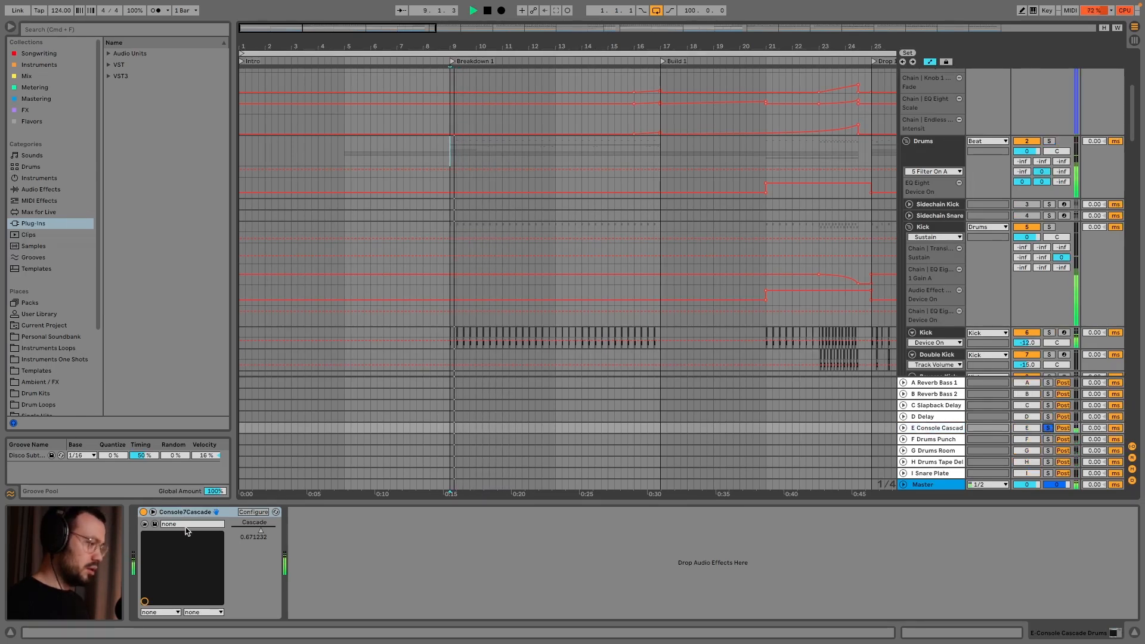
left_click(143, 511)
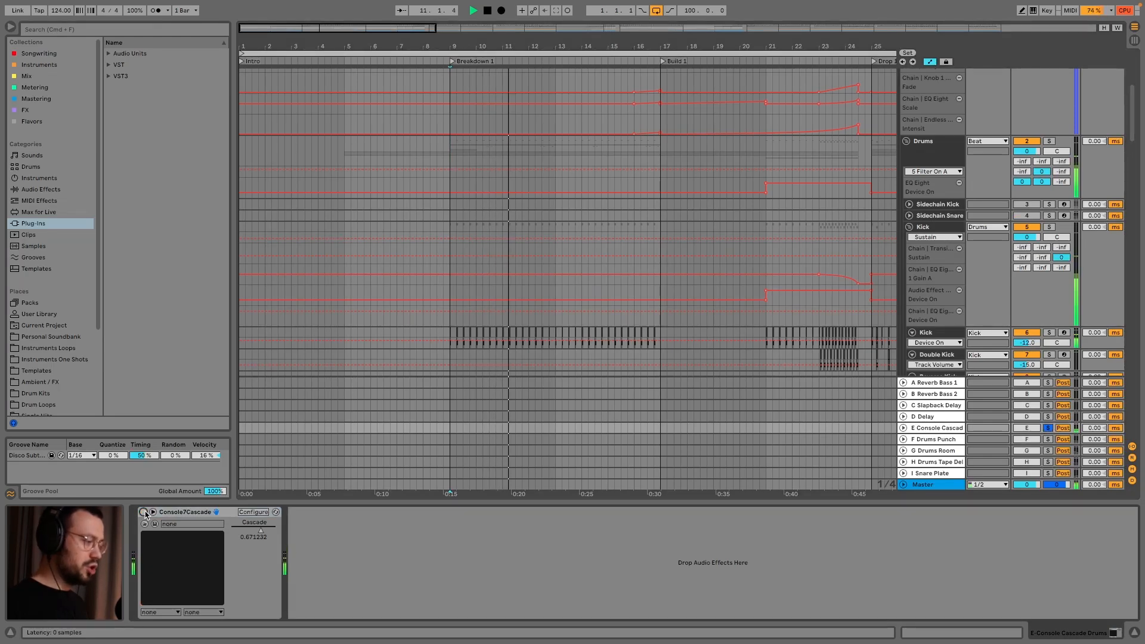
left_click(143, 511)
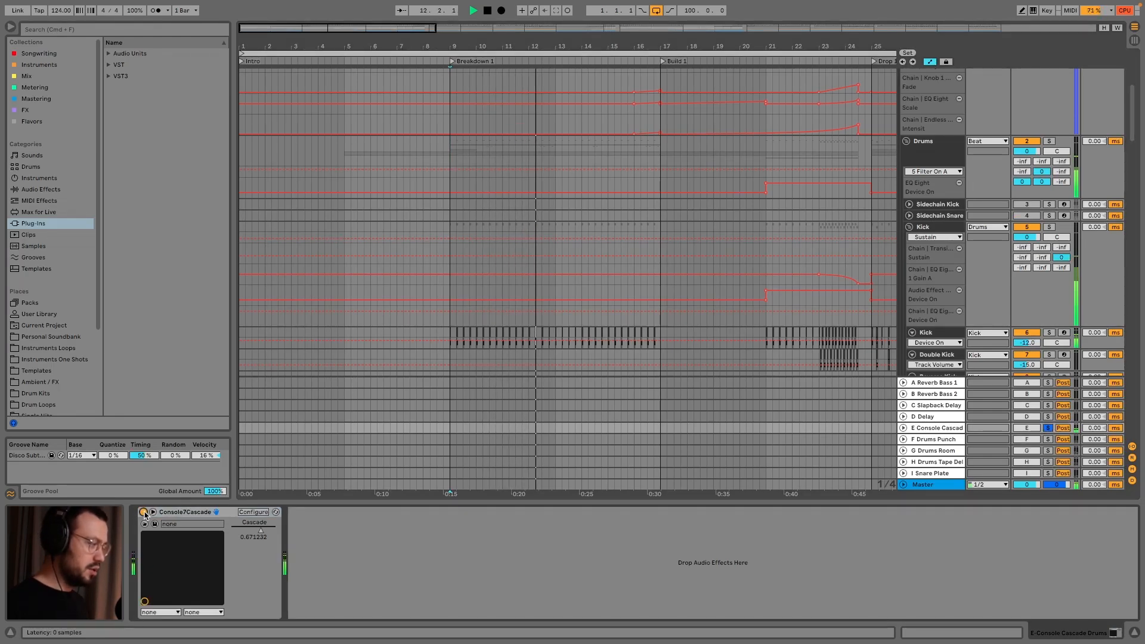
double_click(940, 425)
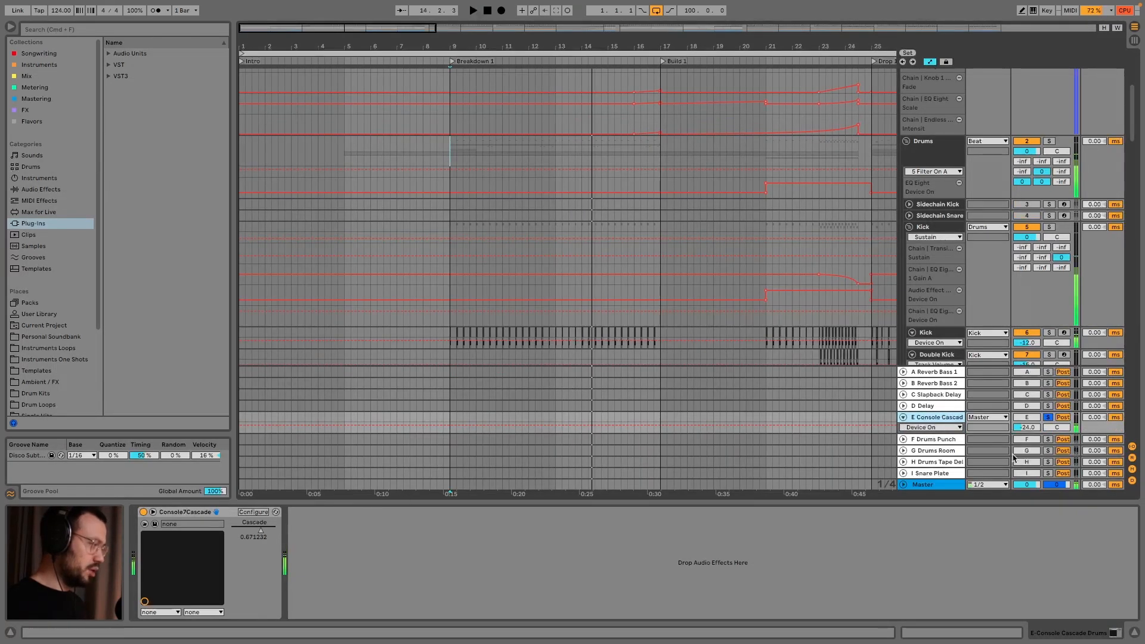
- Examine the settings of the four Transient Master plug-ins on the soloed F Drums Punch return, closing each plug-in window
left_click(920, 441)
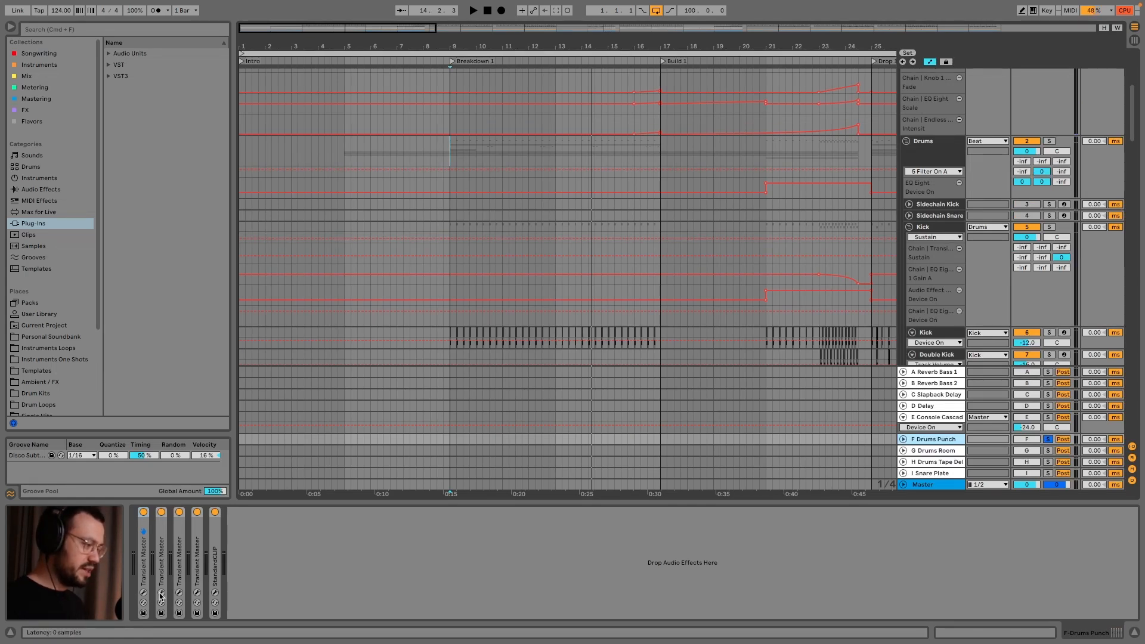
left_click(178, 593)
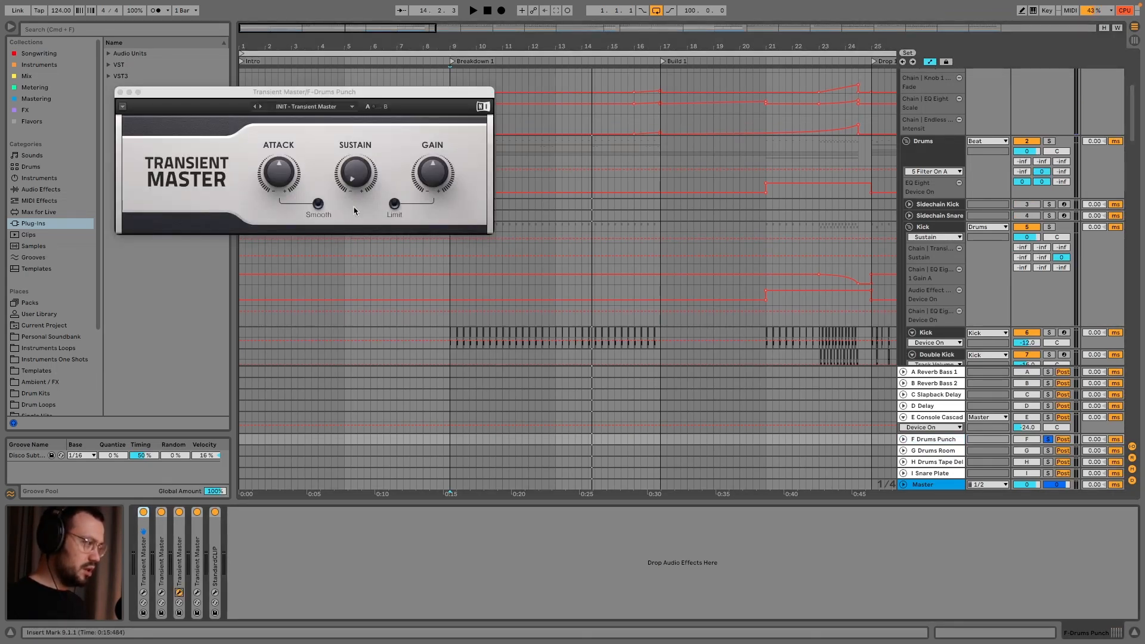
left_click(143, 593)
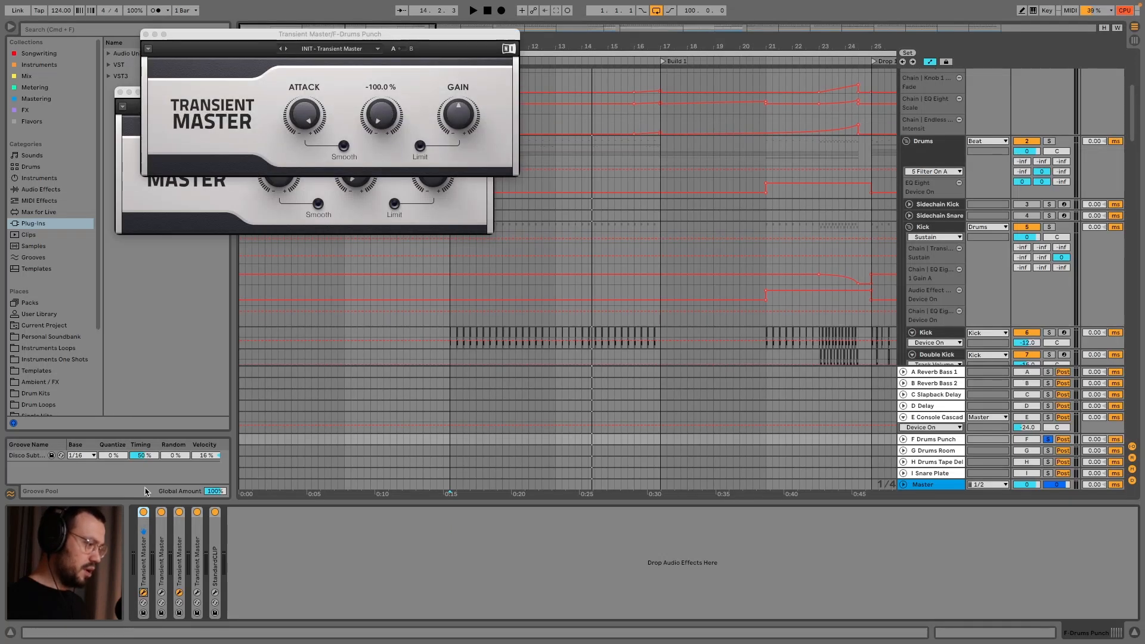
left_click(144, 593)
left_click(161, 593)
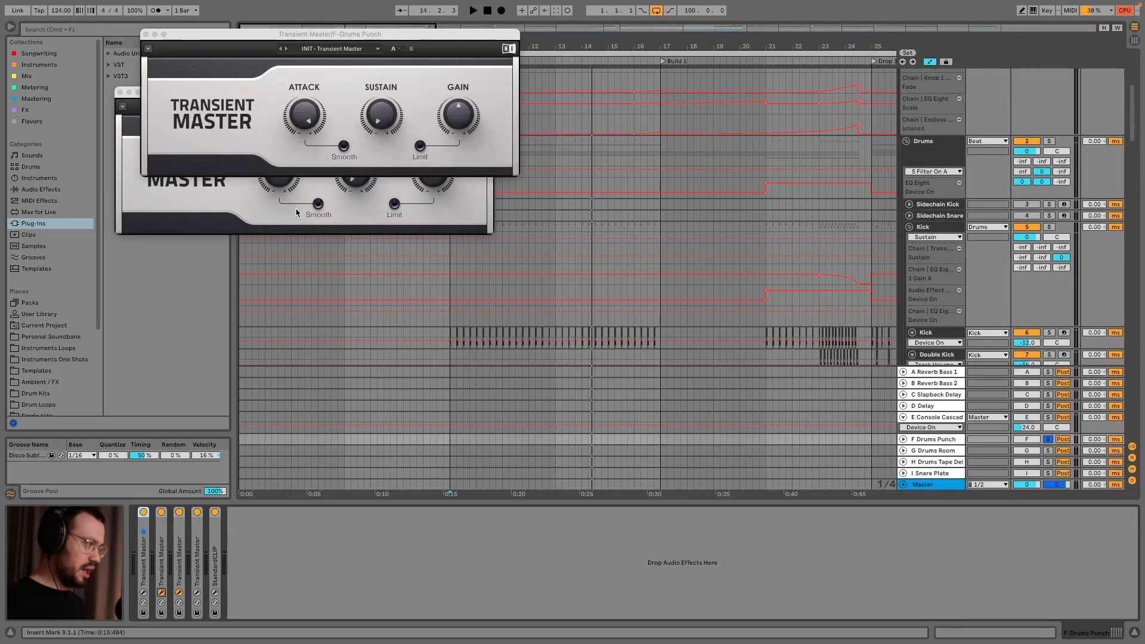
left_click(162, 593)
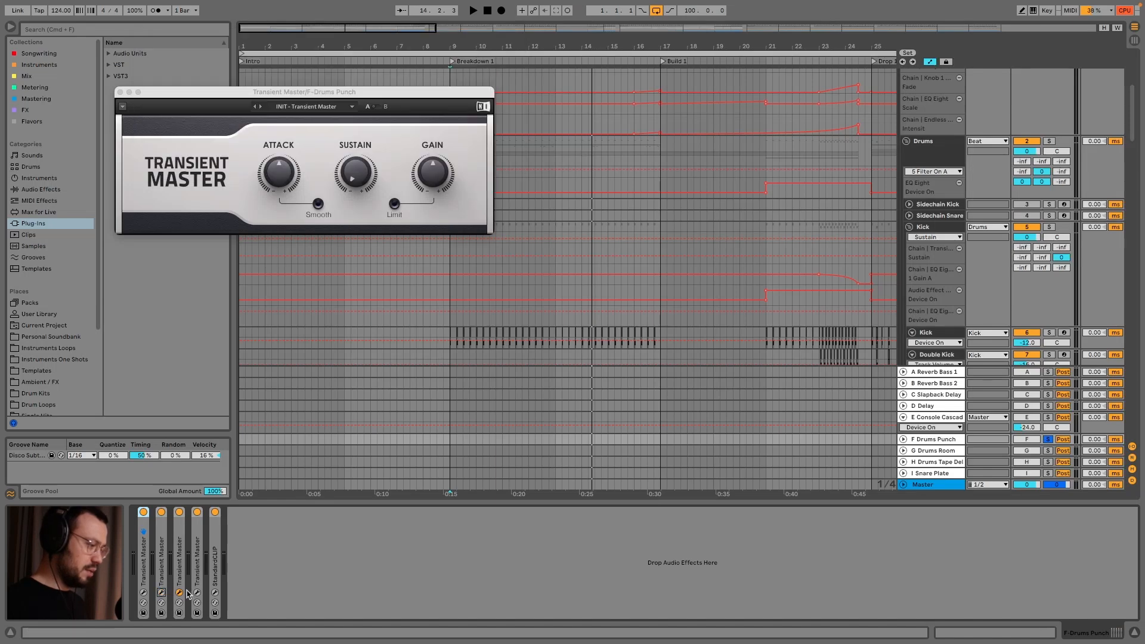
left_click(179, 592)
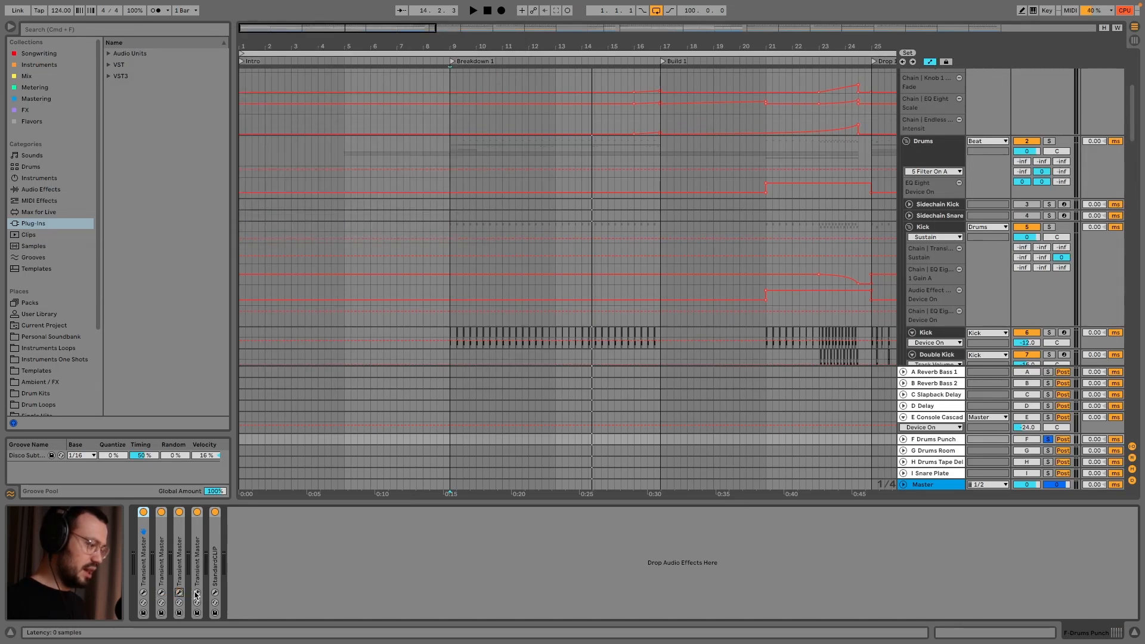
left_click(197, 593)
left_click(197, 593)
- Inspect StandardCLIP on F Drums Punch during playback, comparing the return with its device chain bypassed and enabled, and close the plug-in window
left_click(215, 593)
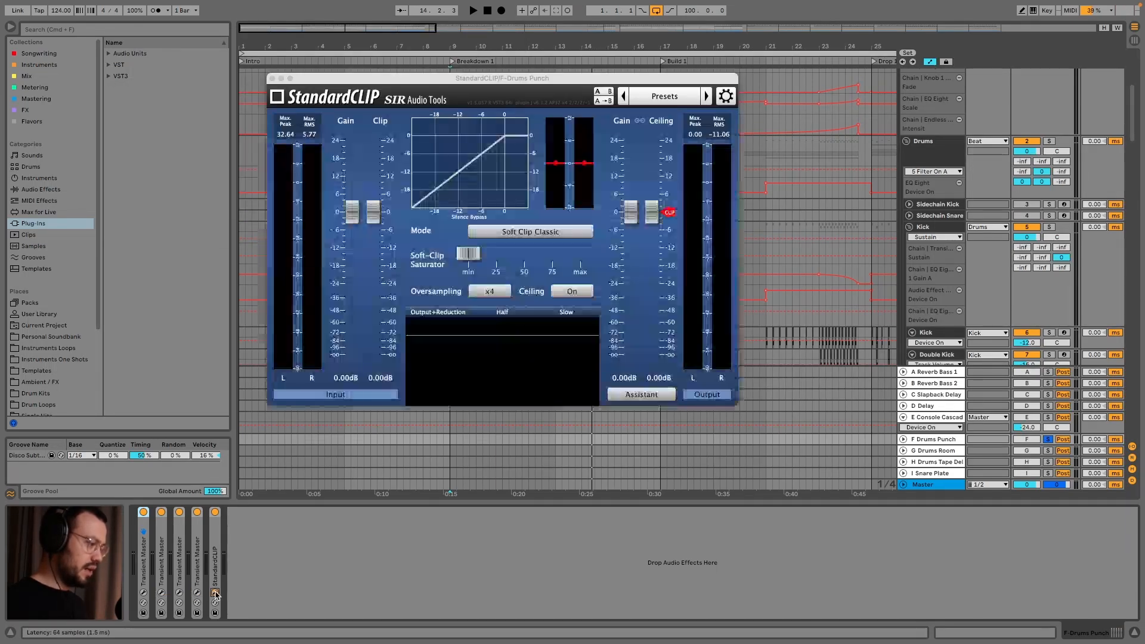
key("space")
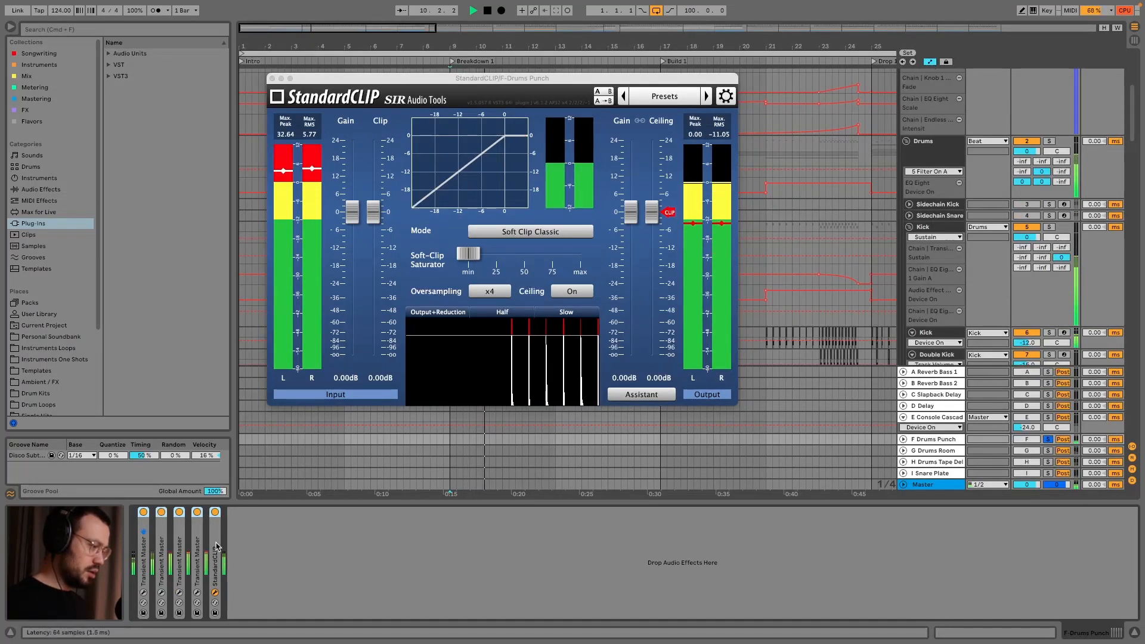
left_click(144, 513)
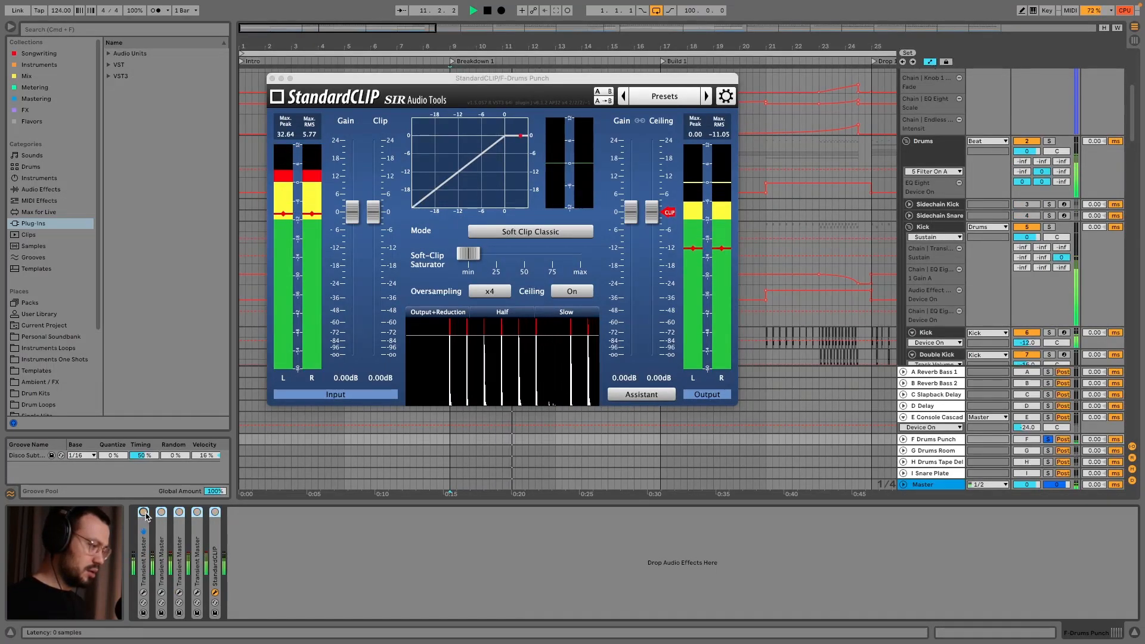
left_click(144, 512)
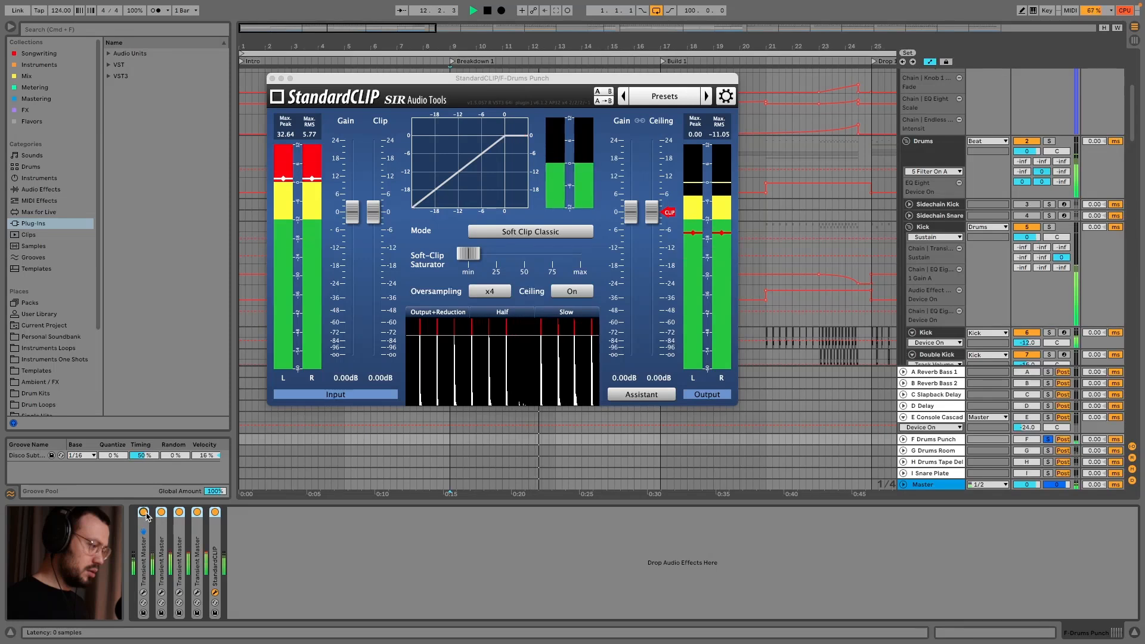
key("space")
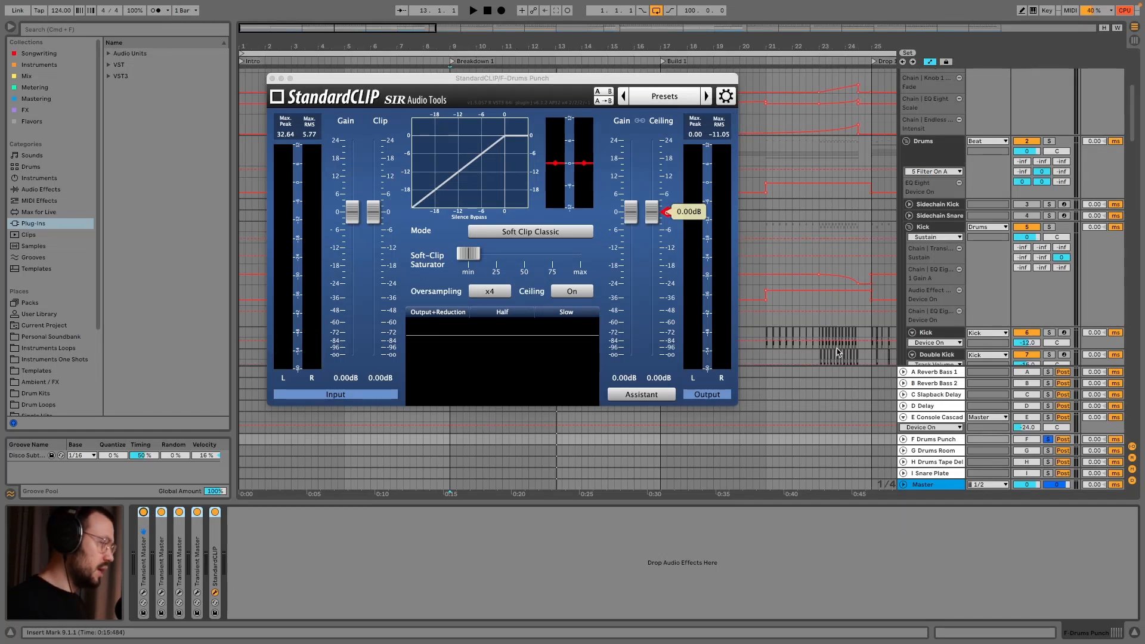
left_click(215, 593)
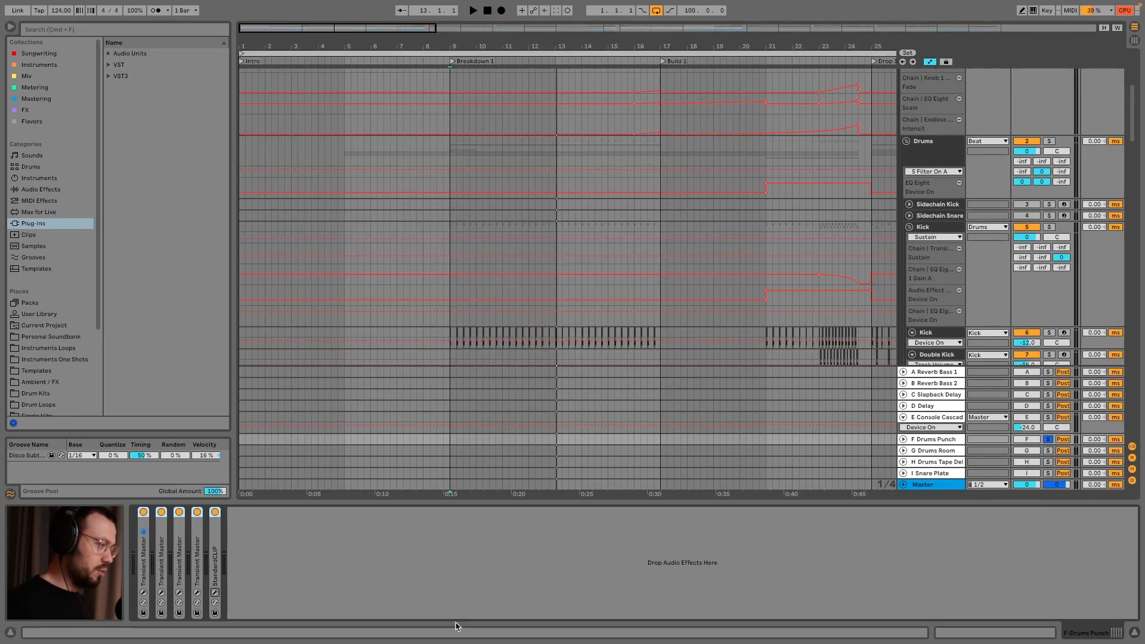
- Unsolo F Drums Punch and play the soloed Drums group, comparing it with that return muted and unmuted
left_click(1047, 440)
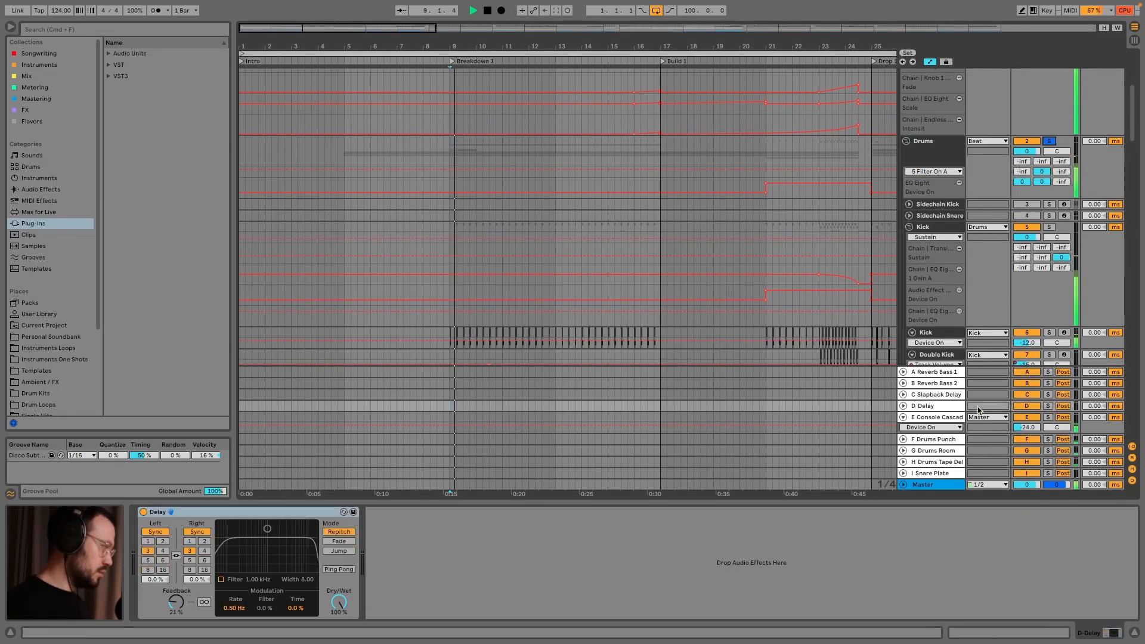
left_click(1026, 439)
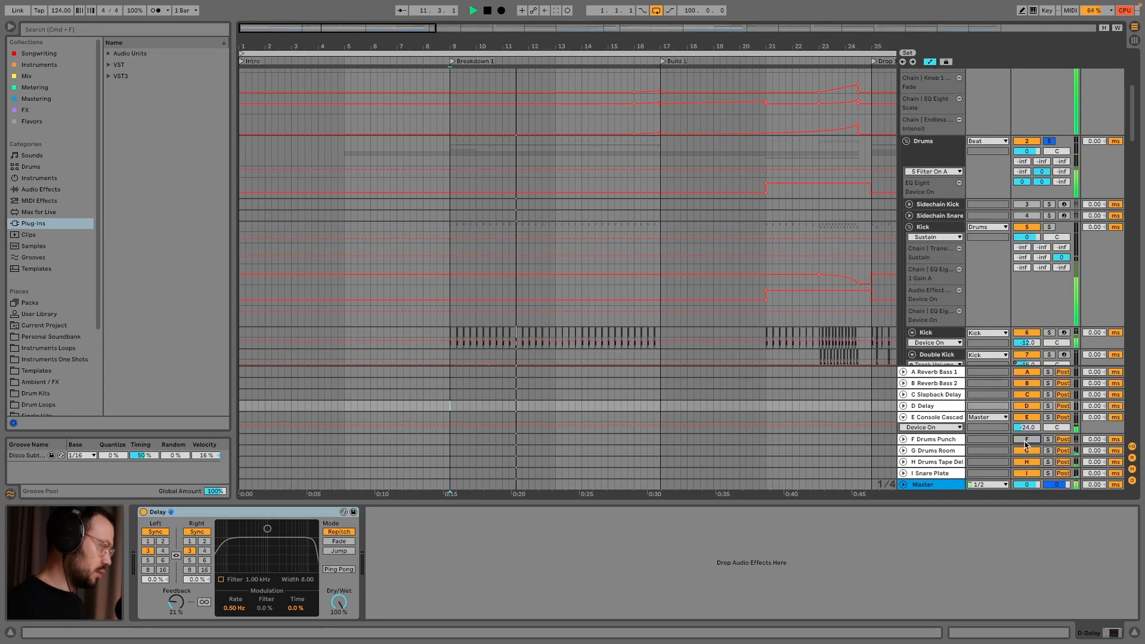
left_click(1025, 441)
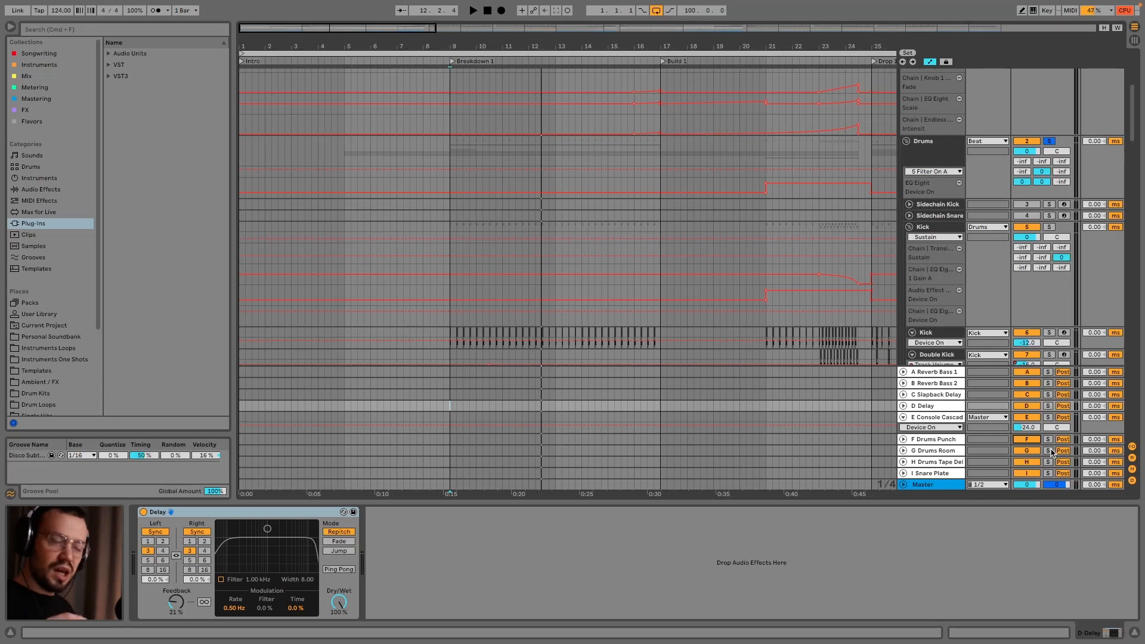
- Show the G Drums Room return's device chain and view the RC 24 reverb's settings, closing its window
left_click(936, 451)
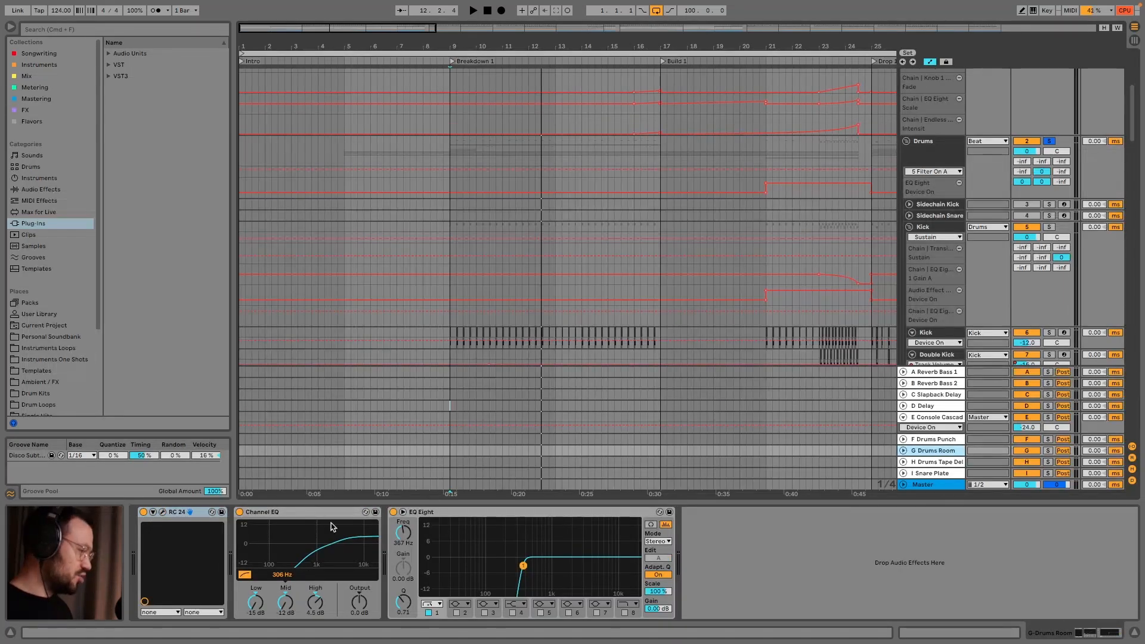
left_click(162, 513)
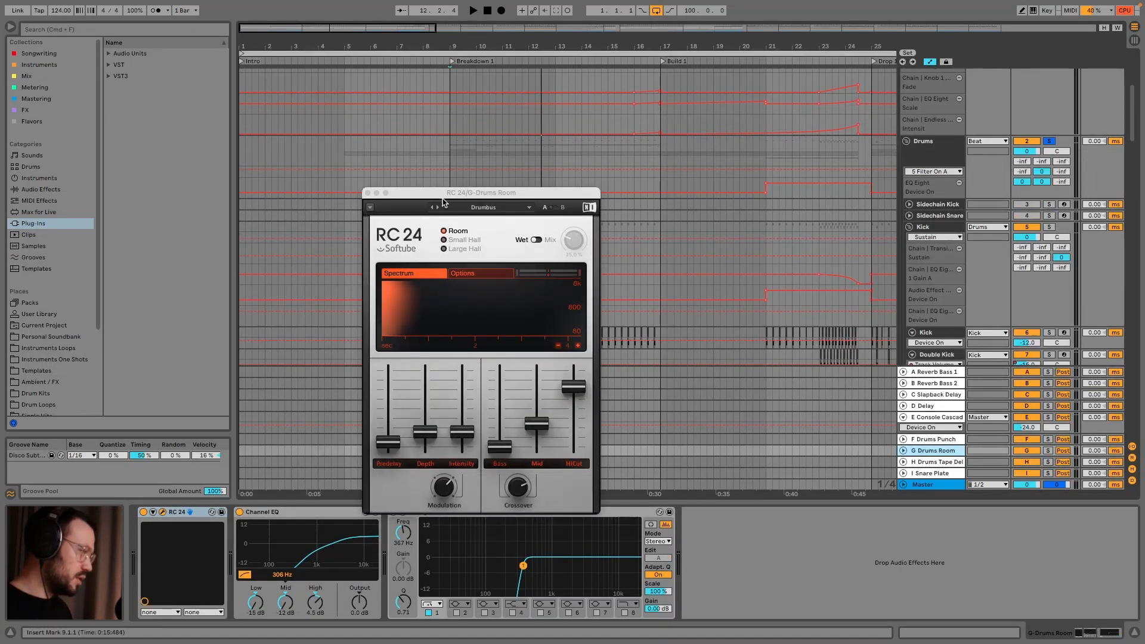
left_click(368, 194)
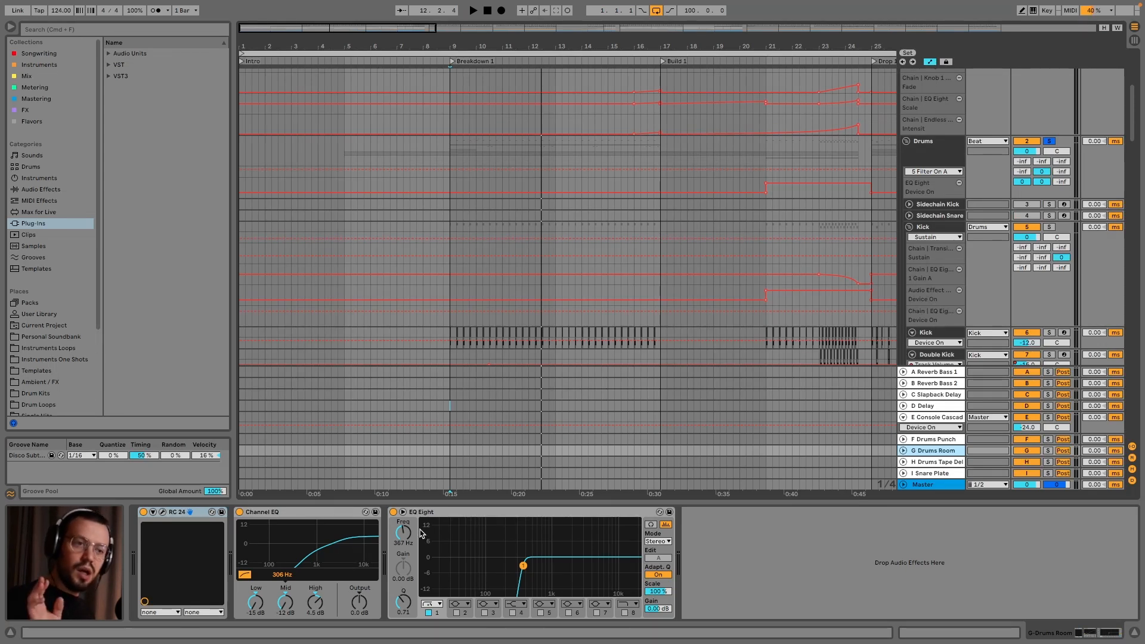
- Solo the H Drums Tape Delay return, show its devices, and play it from the start of Breakdown 1
left_click(1048, 463)
left_click(950, 463)
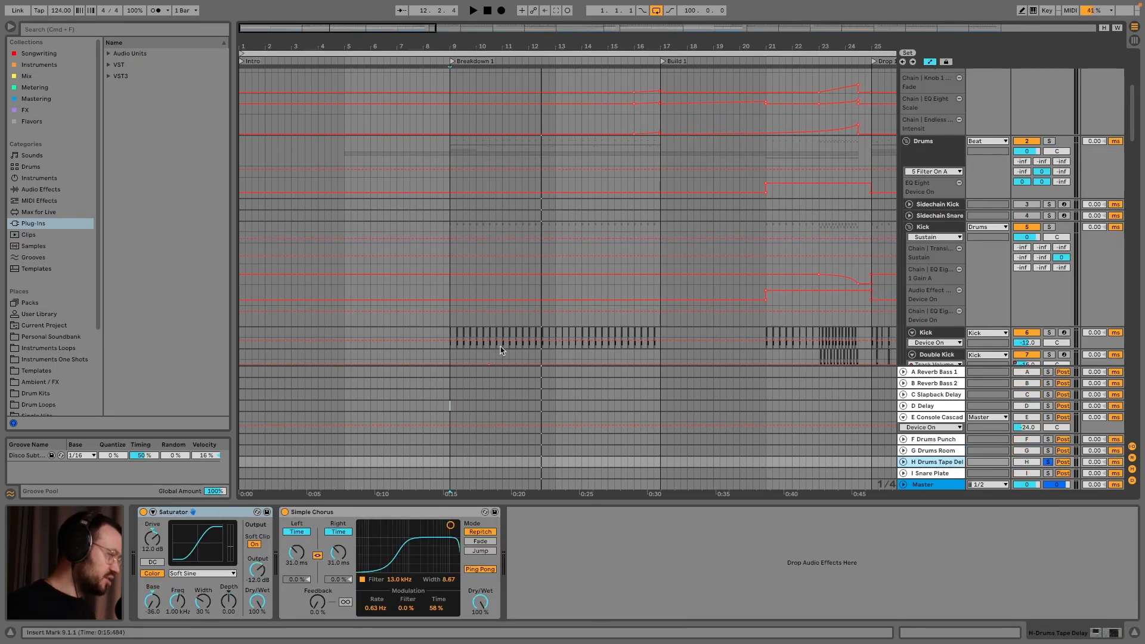
left_click(450, 323)
key("space")
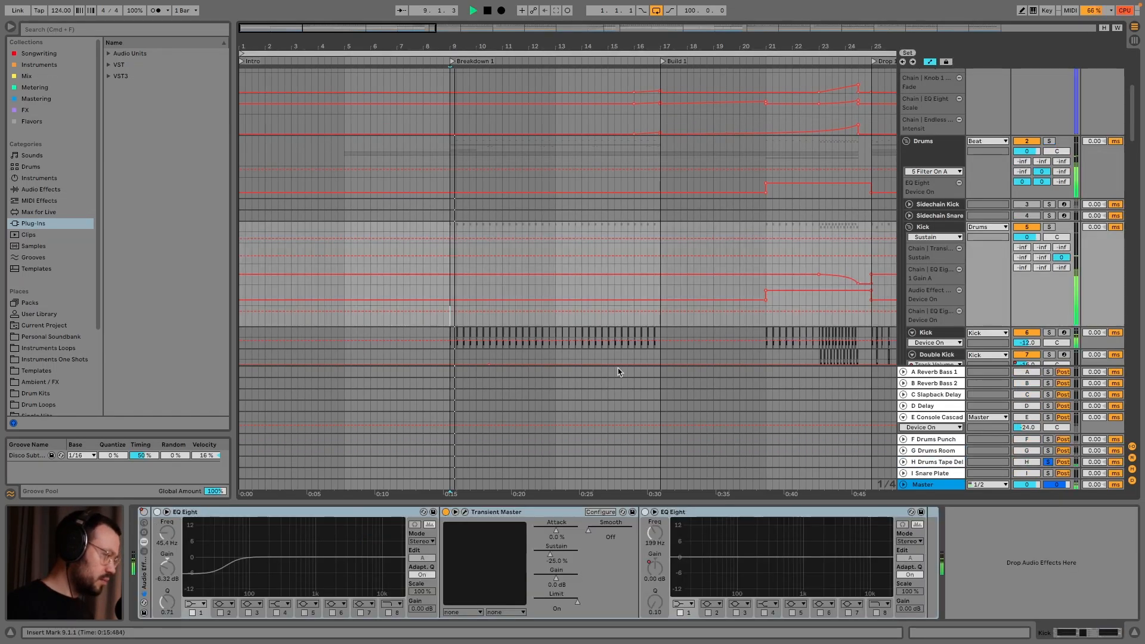
- Replay the soloed H Drums Tape Delay return and compare its sound with the Saturator bypassed and enabled
left_click(934, 463)
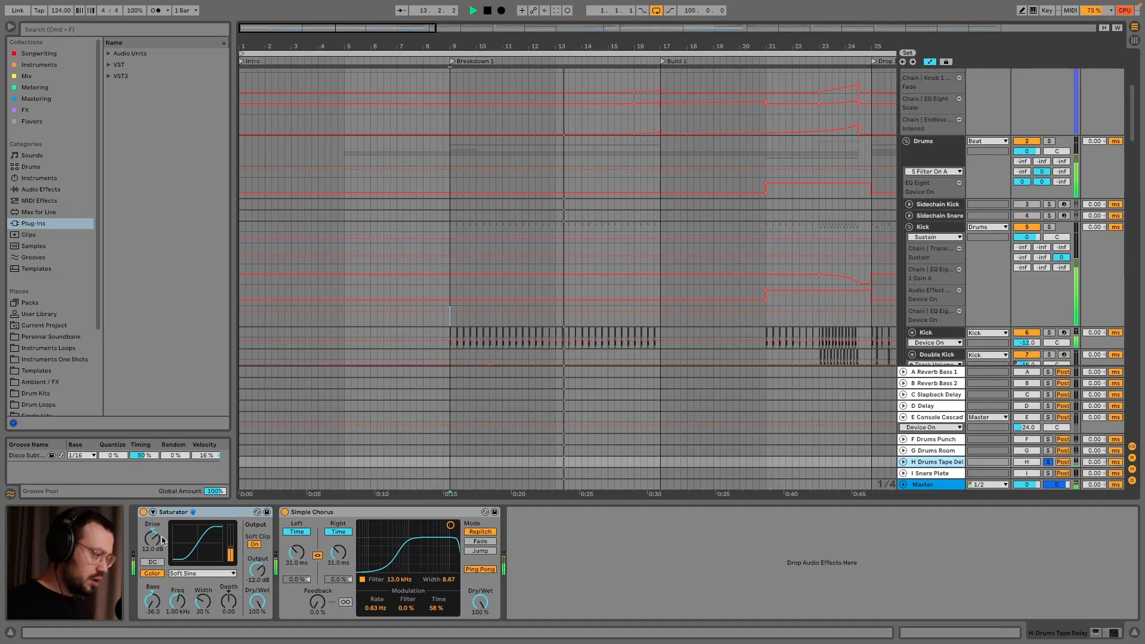
key("space")
left_click(143, 513)
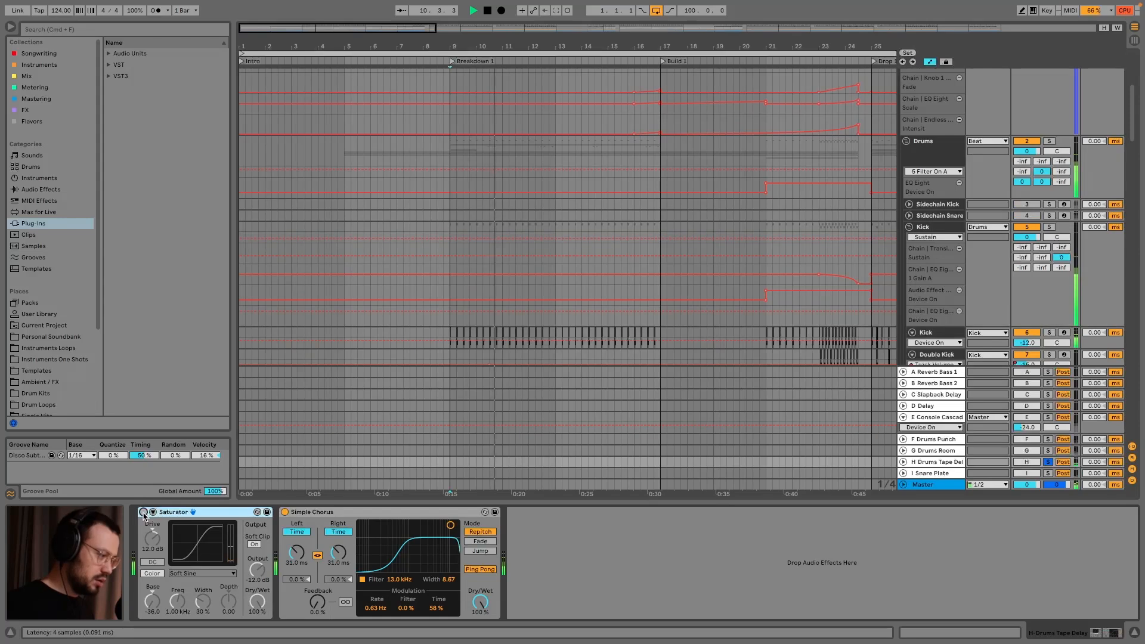
left_click(144, 513)
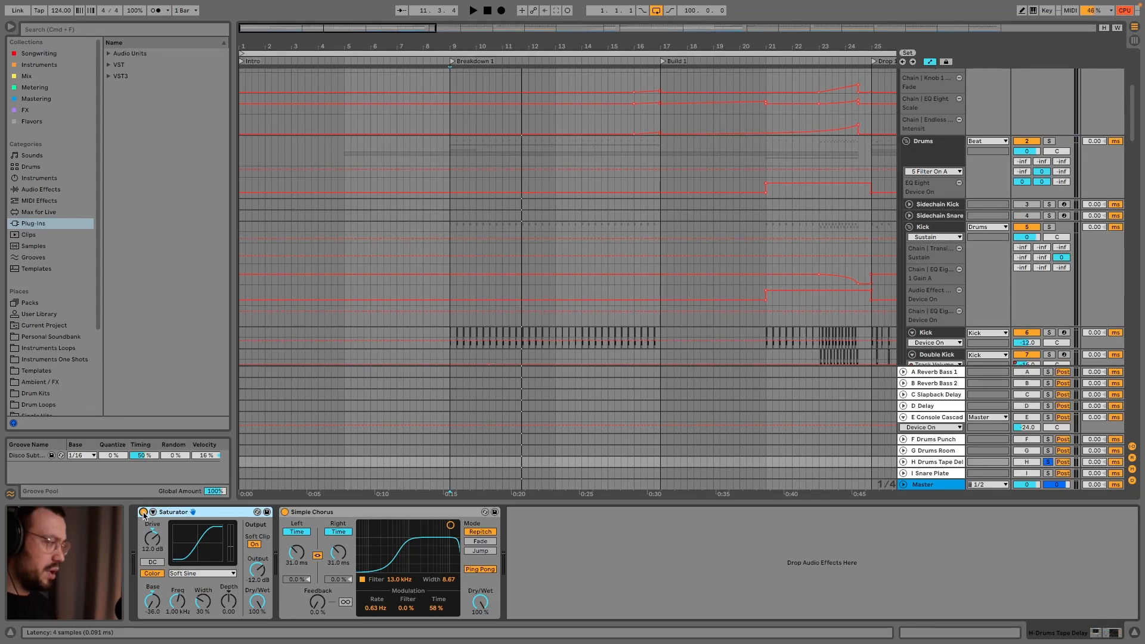
- Solo the I Snare Plate return and play it from the start of Breakdown 1
left_click(1048, 473)
key("space")
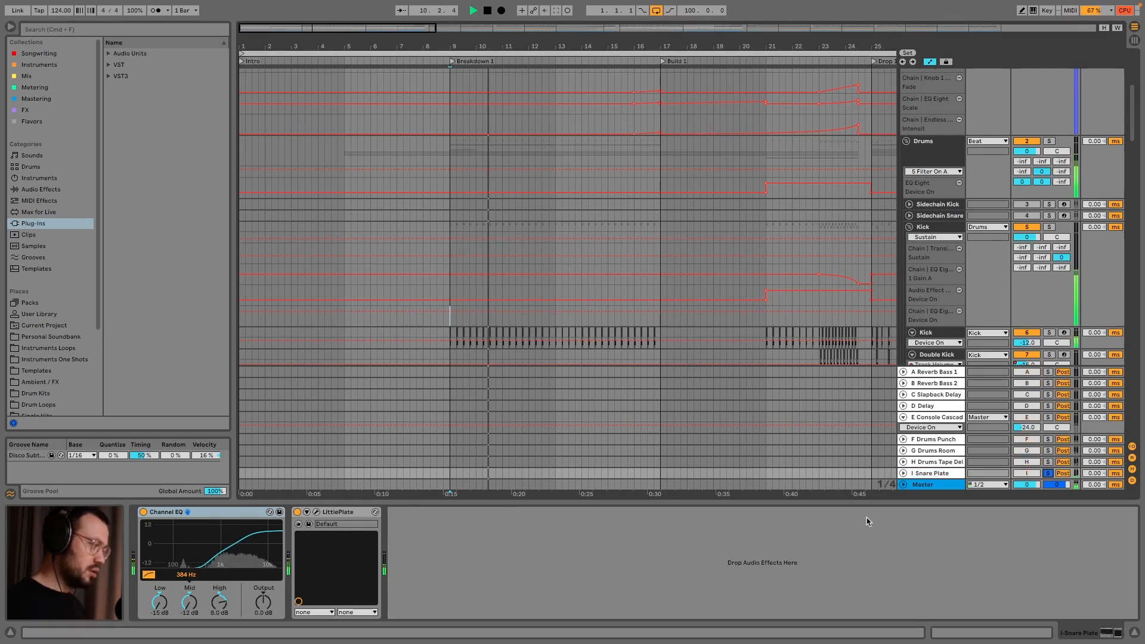
- Solo the Drums group instead of the I Snare Plate return and compare playback from Breakdown 1 with that return switched off and on
left_click(1048, 472)
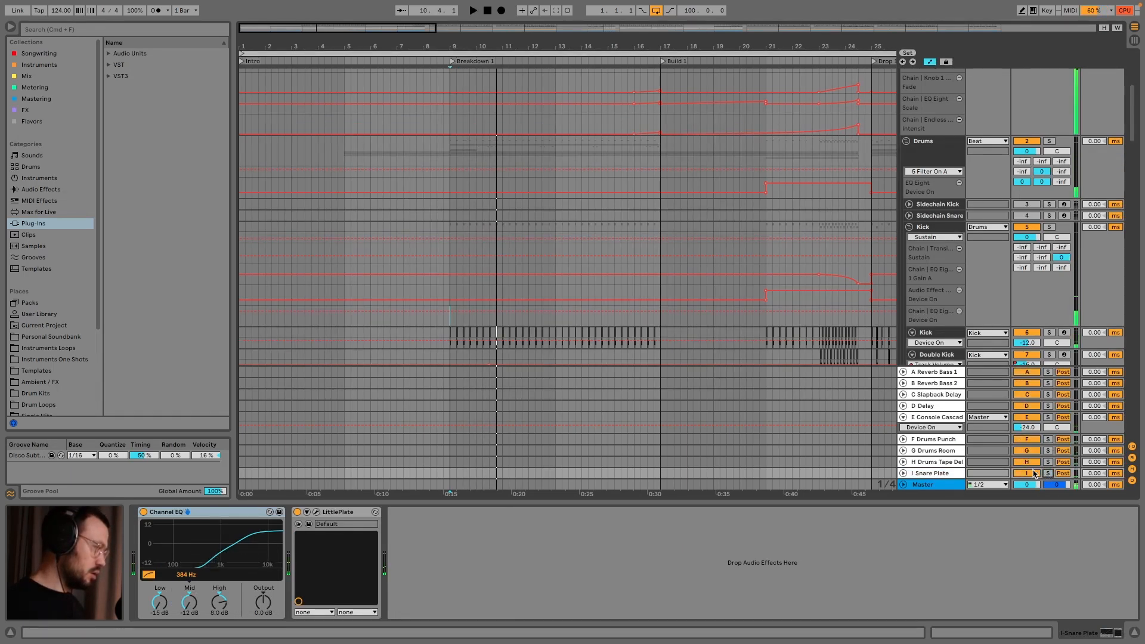
left_click(1048, 142)
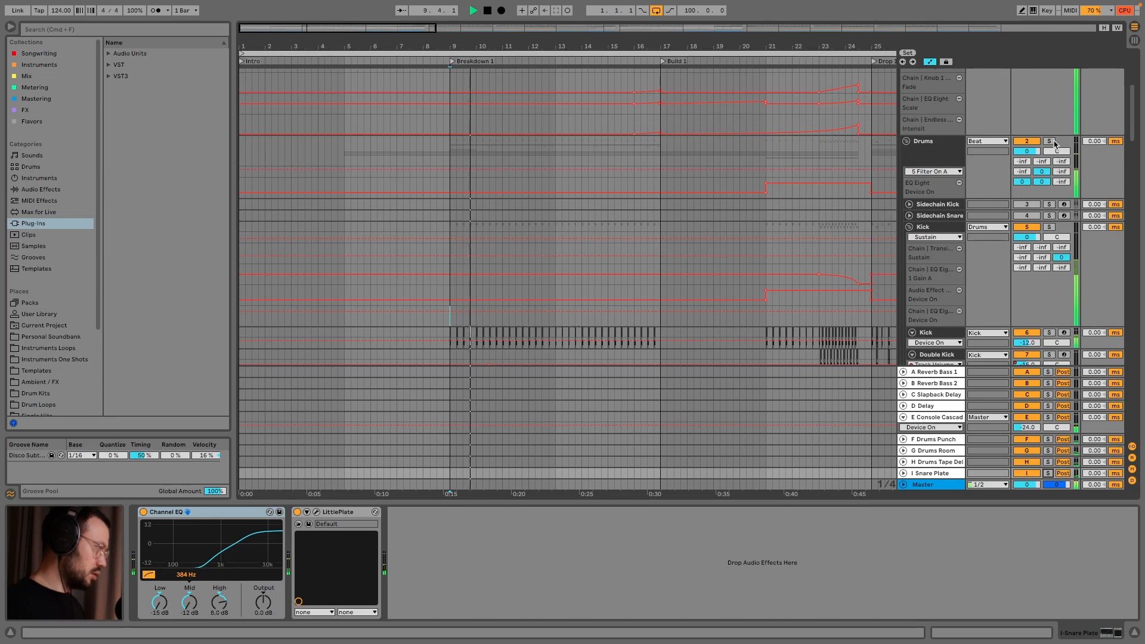
left_click(1025, 474)
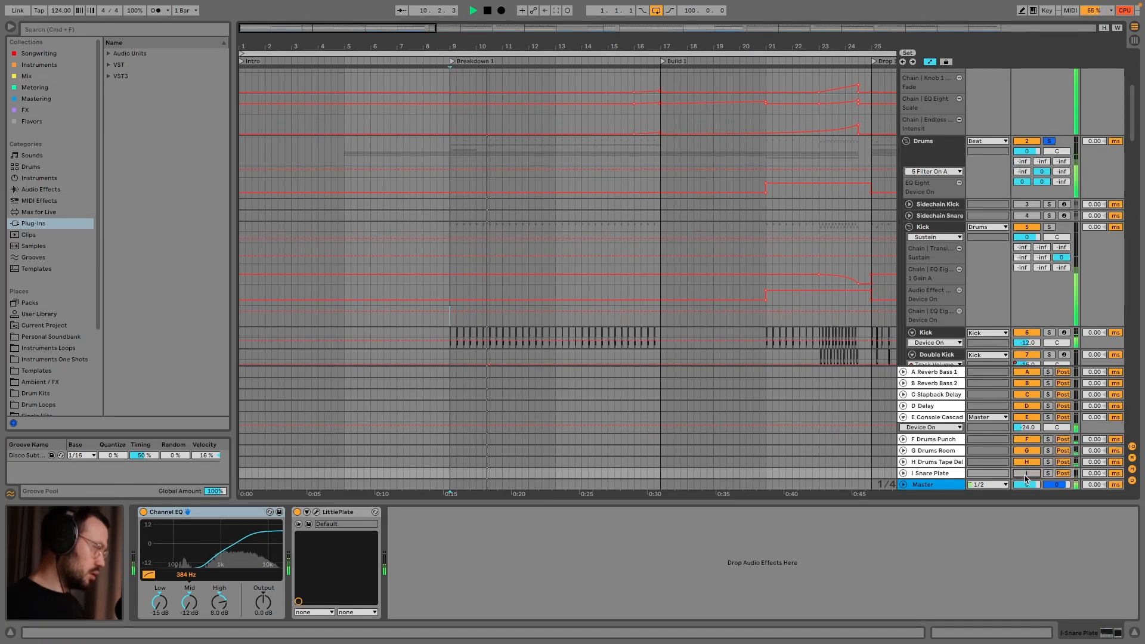
left_click(1026, 473)
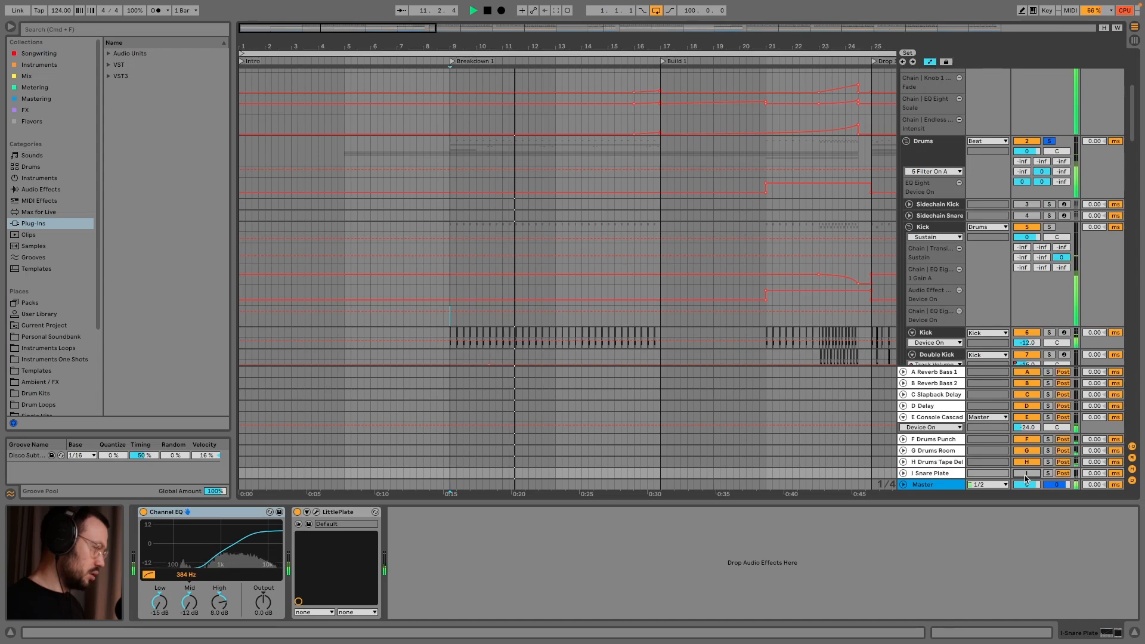
left_click(1026, 474)
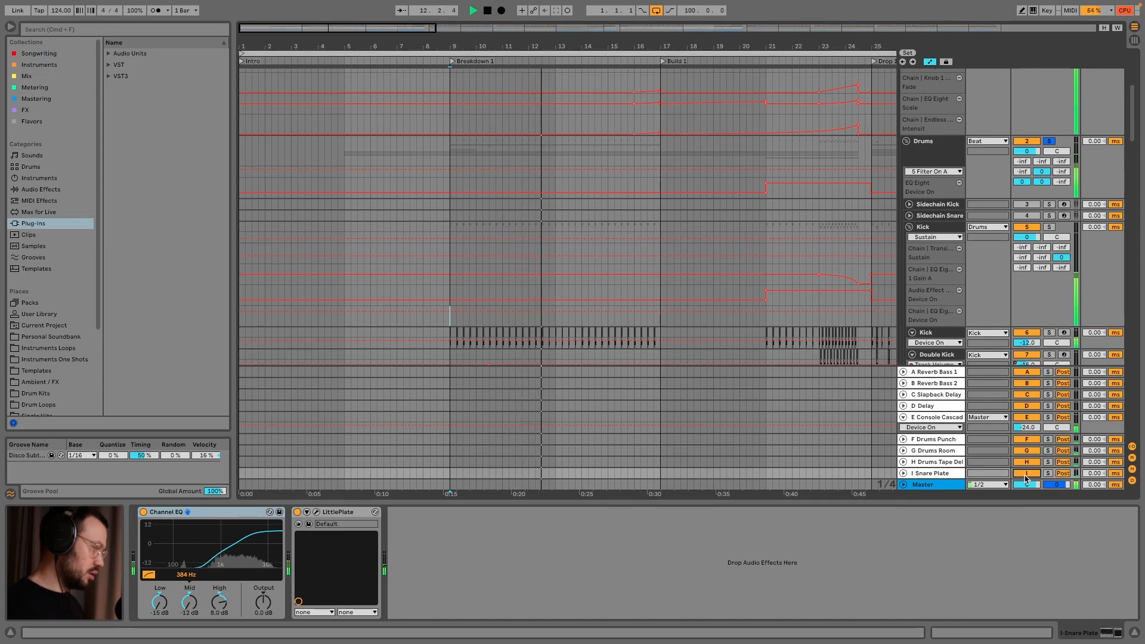
left_click(1026, 474)
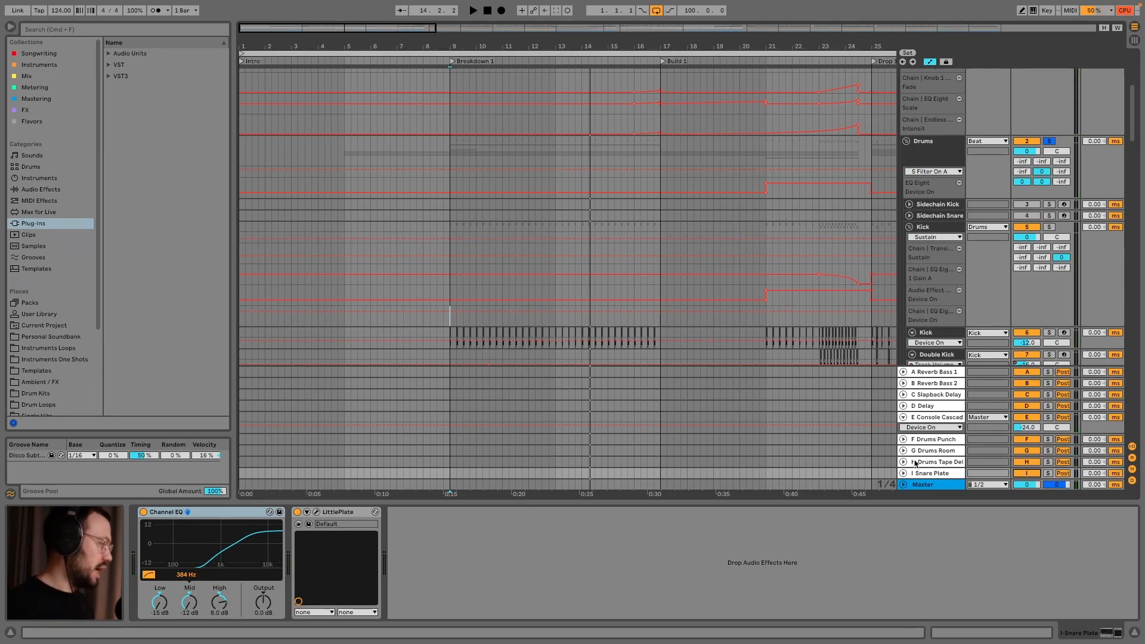
- Show the H Drums Tape Delay return's devices and compare the soloed drums with that return switched off and on during playback
left_click(916, 462)
left_click(1022, 463)
key("space")
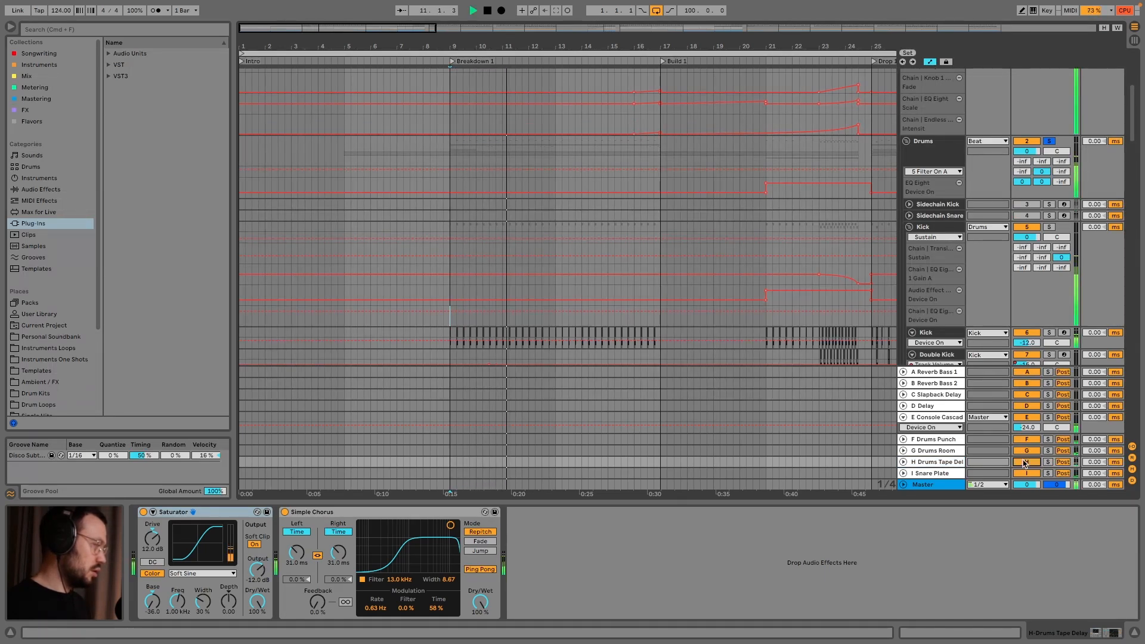
left_click(1024, 462)
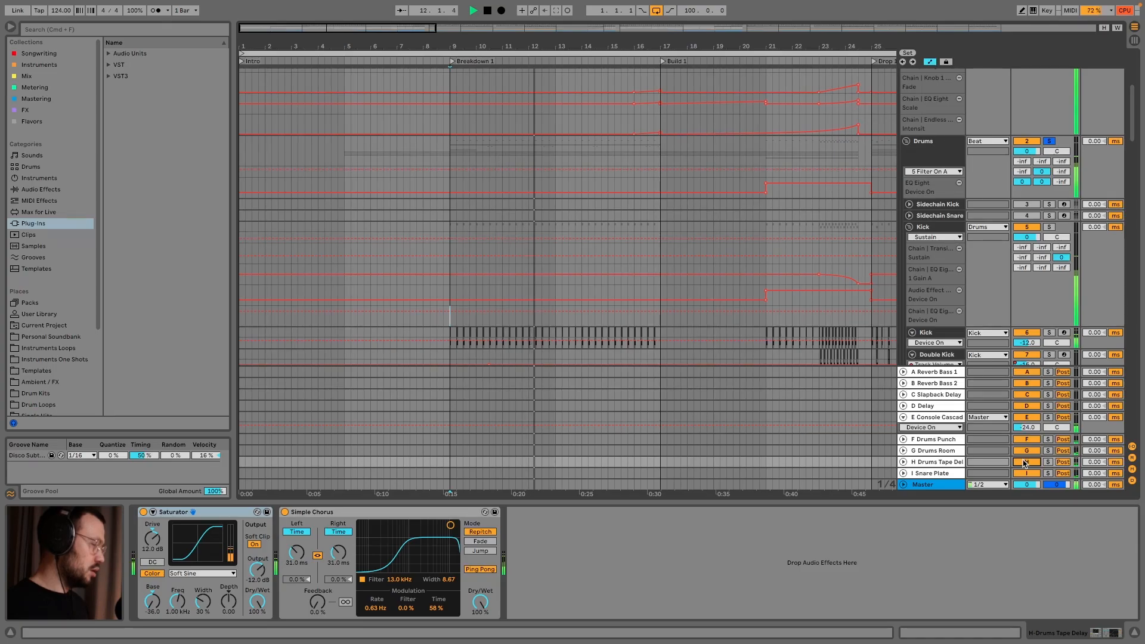